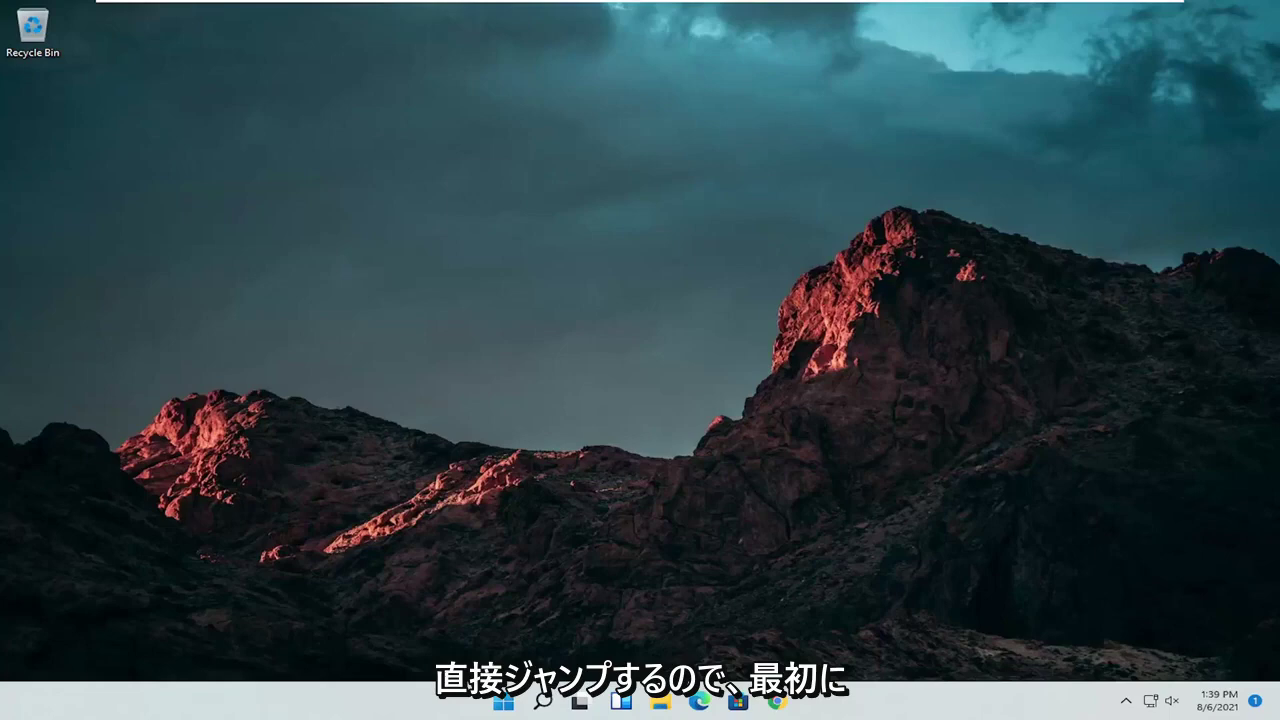
Search Windows for "control panel" and open Control Panel.
left_click(543, 702)
type("cont")
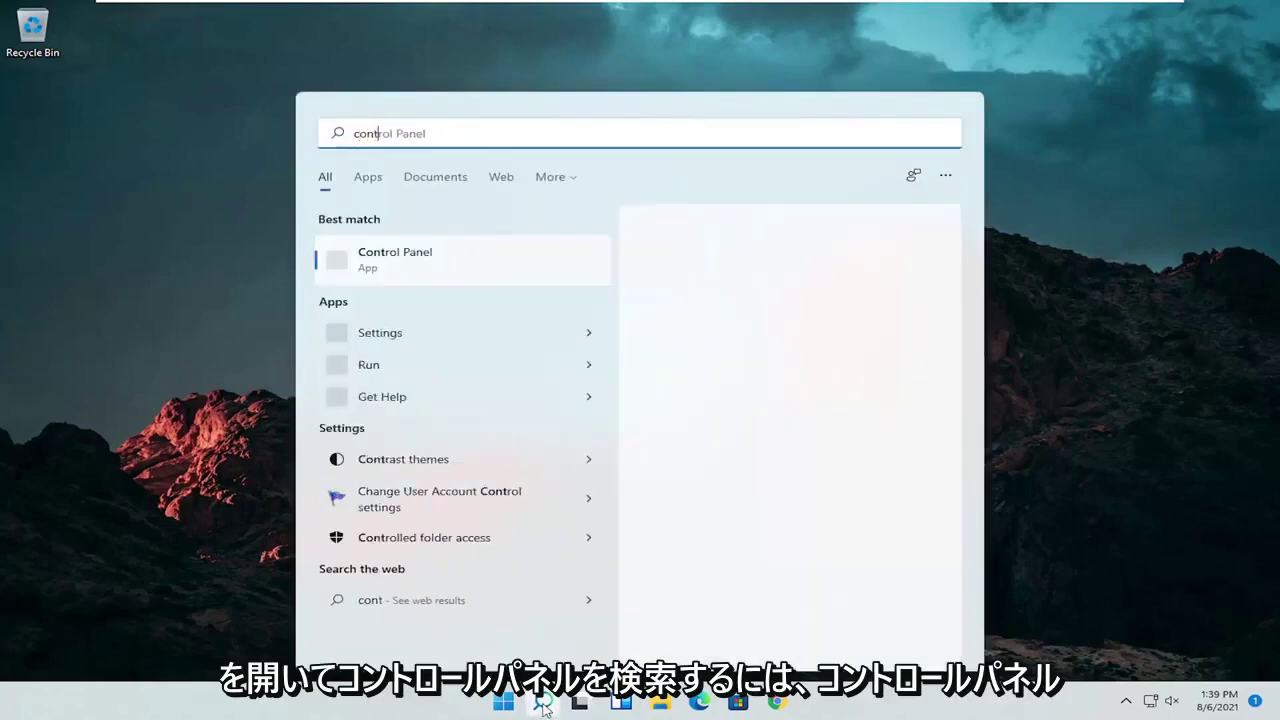
type("rol panel")
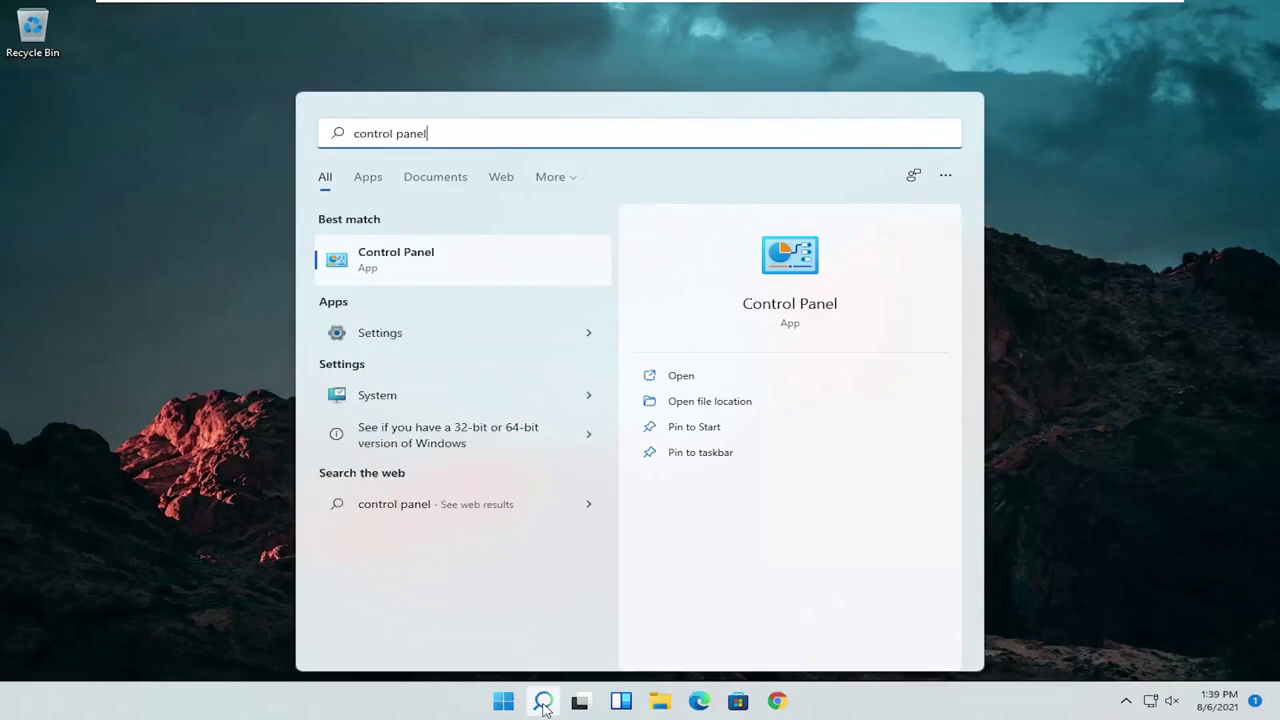
left_click(440, 260)
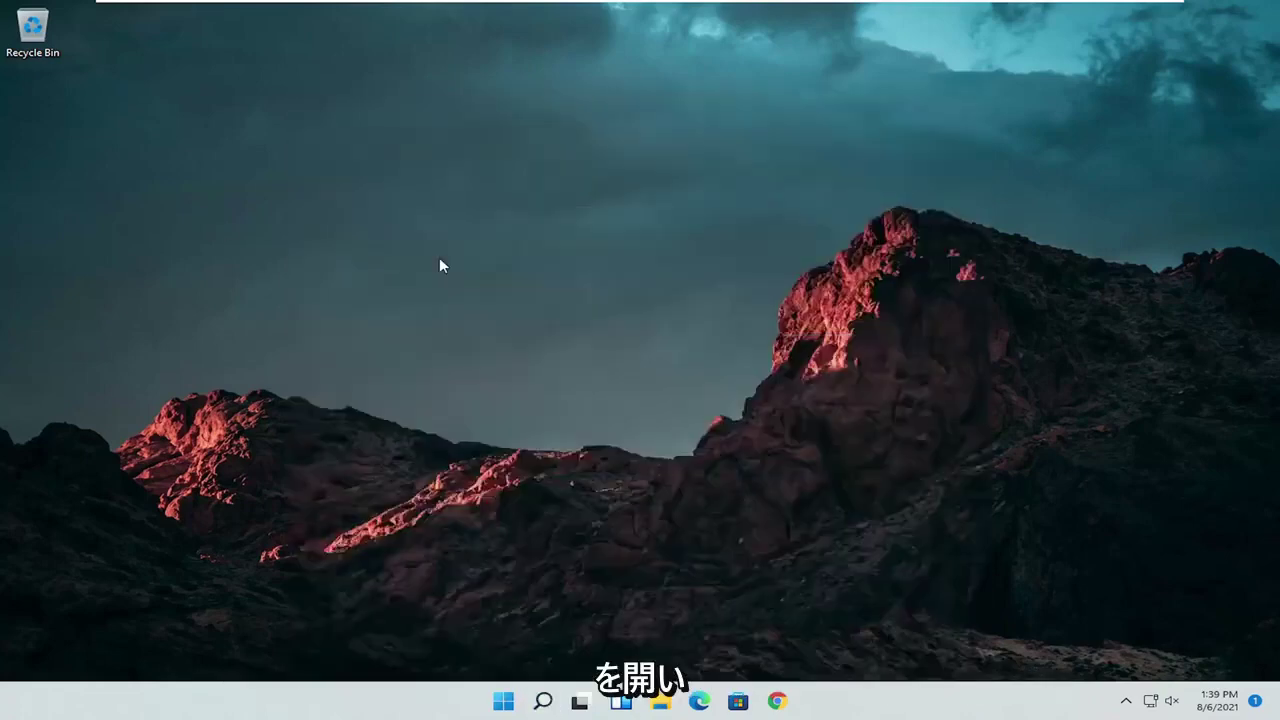
Show the Control Panel items as large icons and open the Mouse settings.
left_click(912, 203)
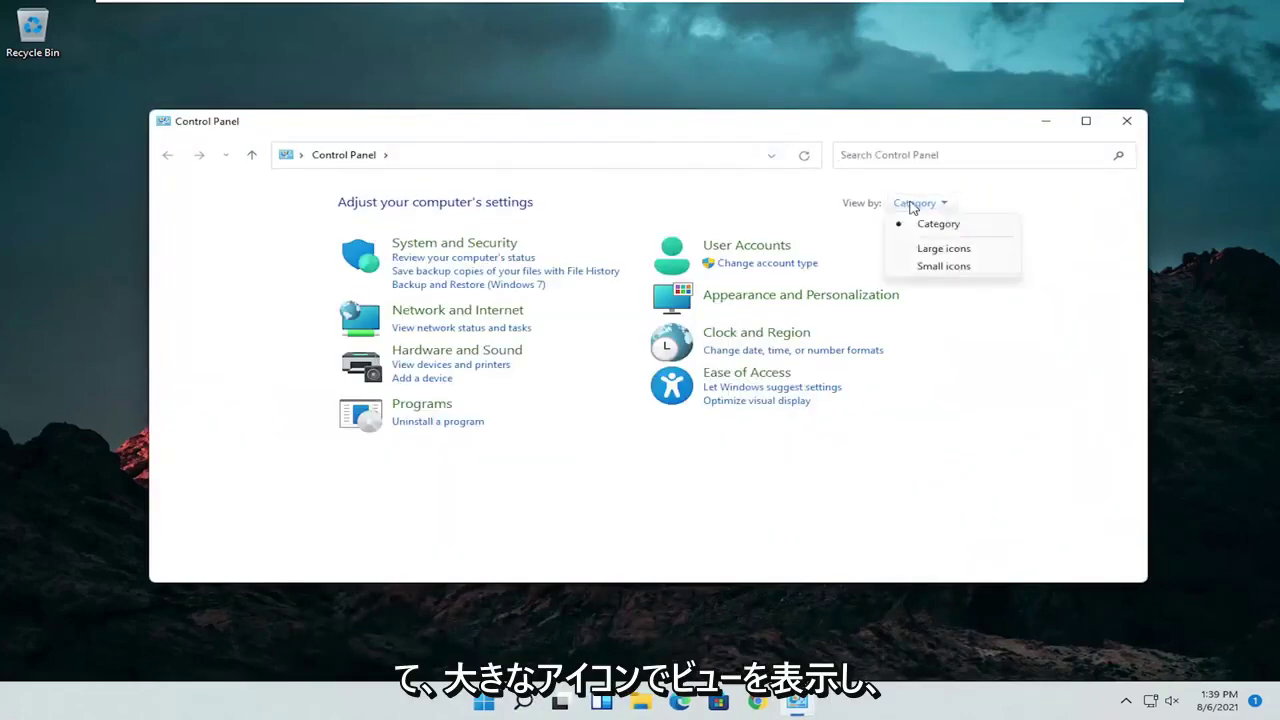
left_click(940, 247)
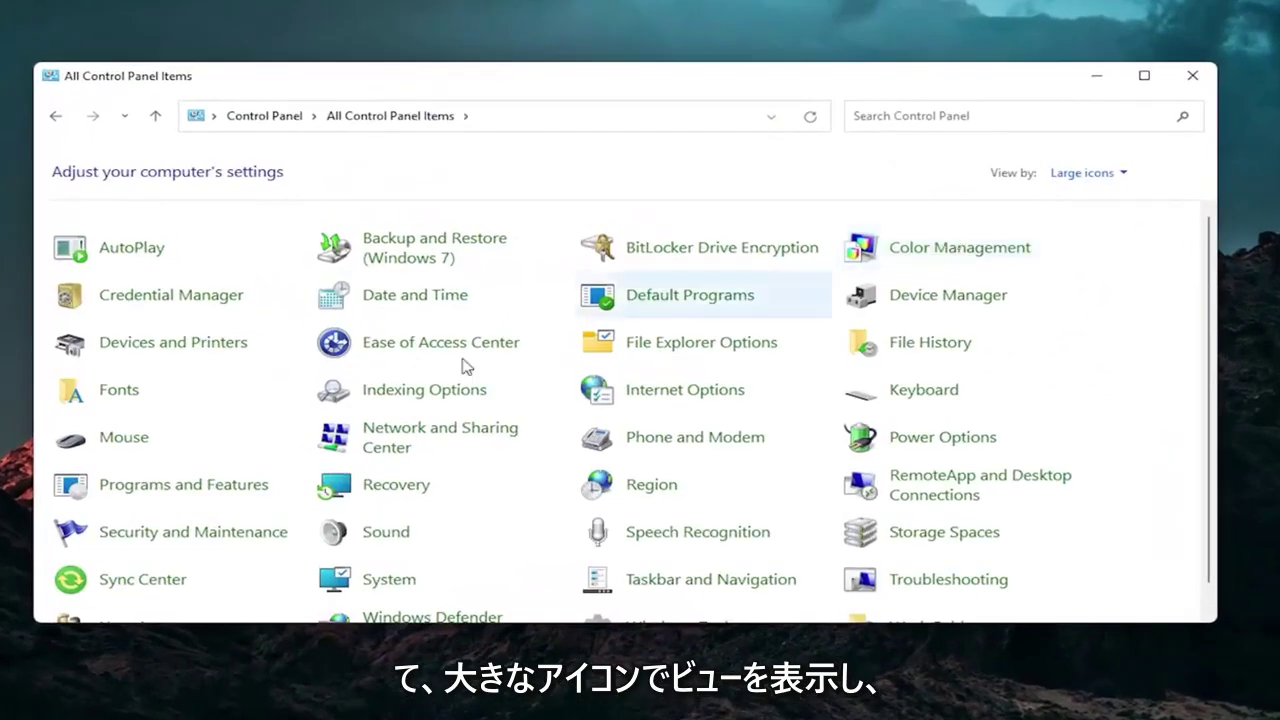
left_click(121, 443)
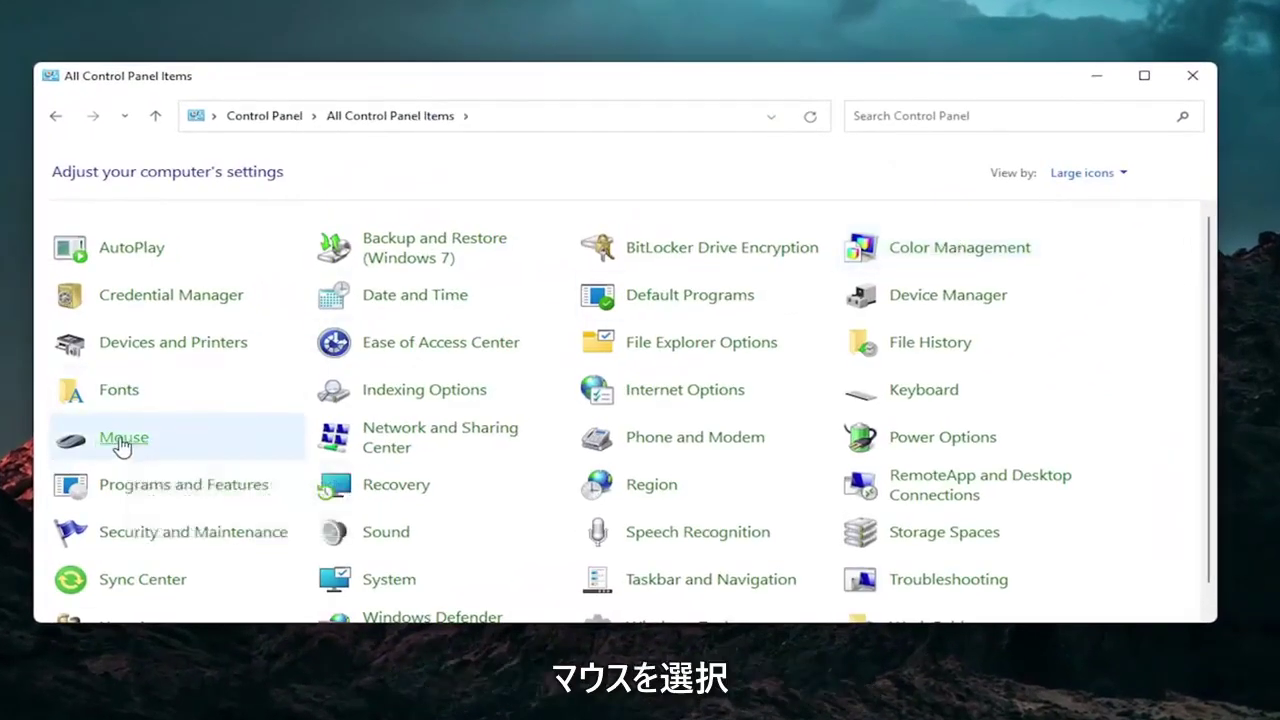
left_click_drag(256, 104, 670, 132)
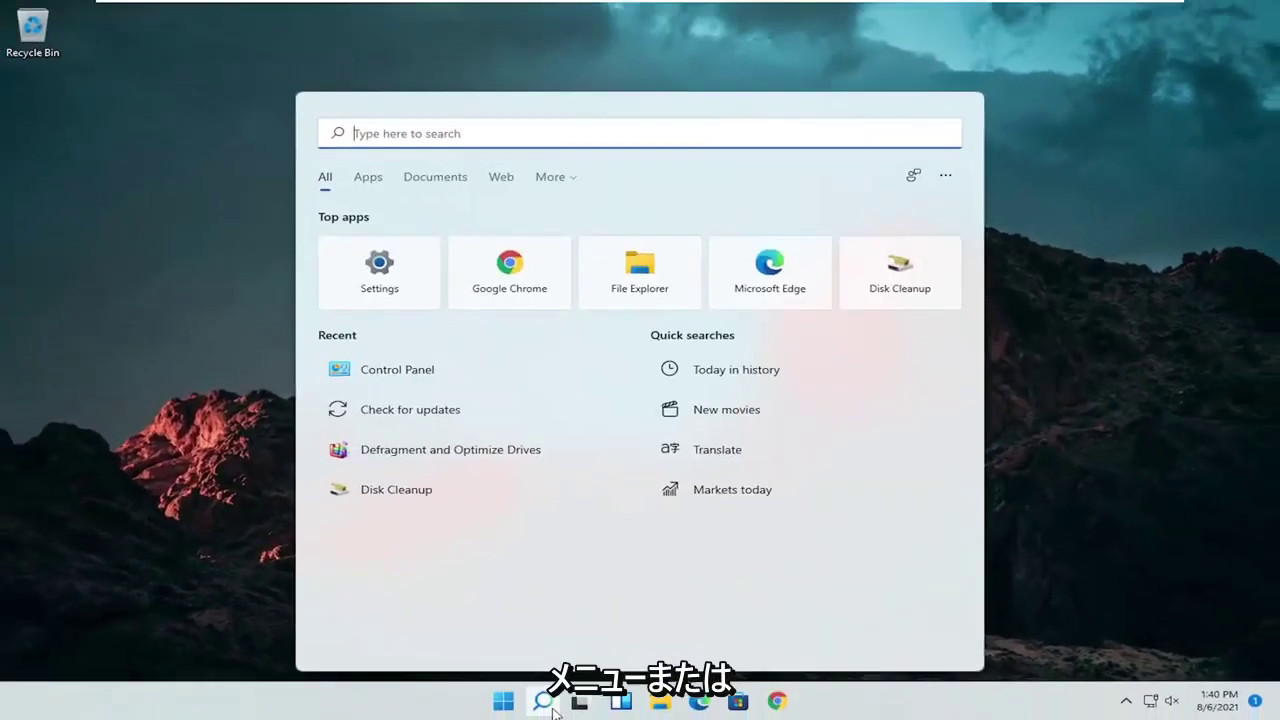
Search Windows for "device manager" and open Device Manager.
type("dev")
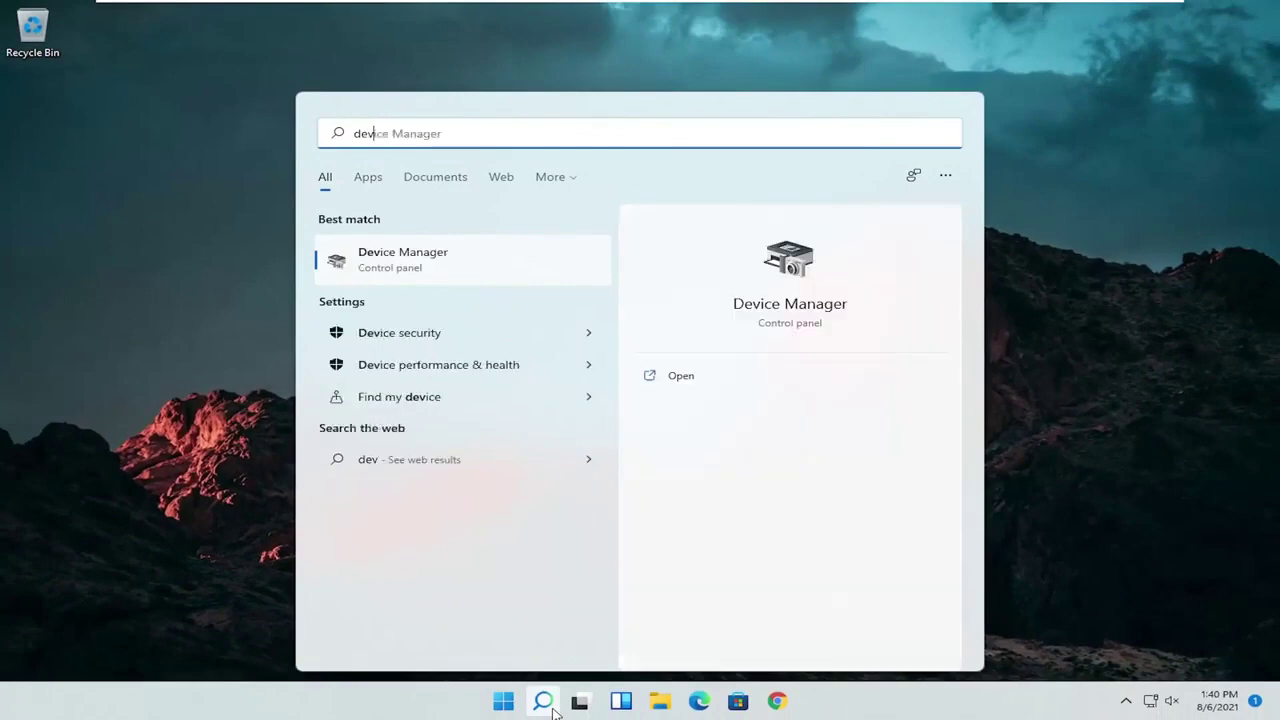
type("ice manager")
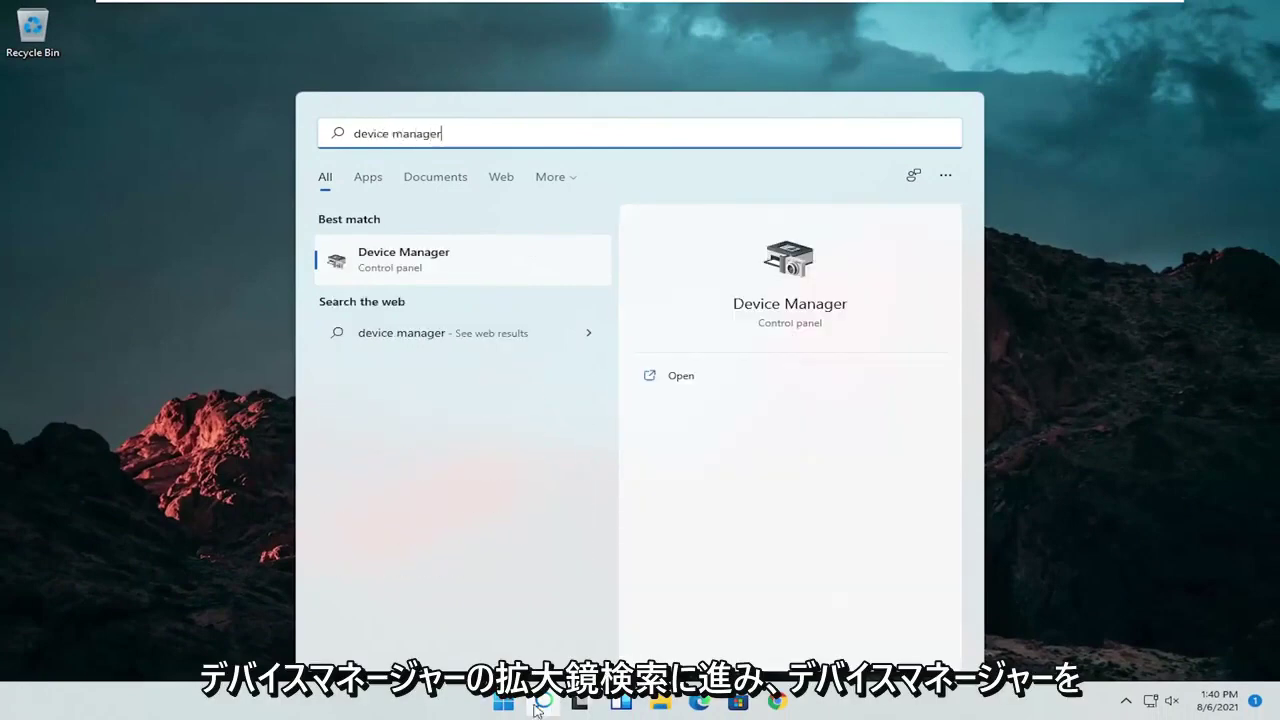
left_click(397, 258)
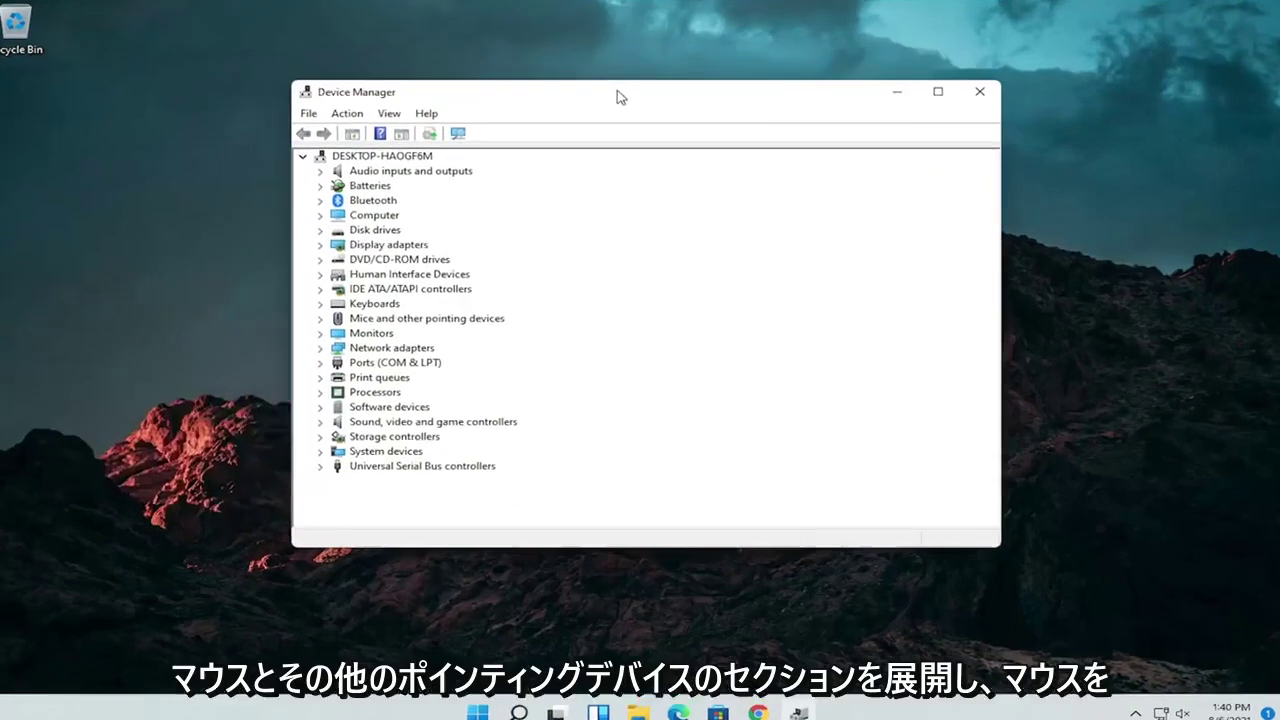
Start a driver update for the HID-compliant mouse under Mice and other pointing devices.
double_click(355, 352)
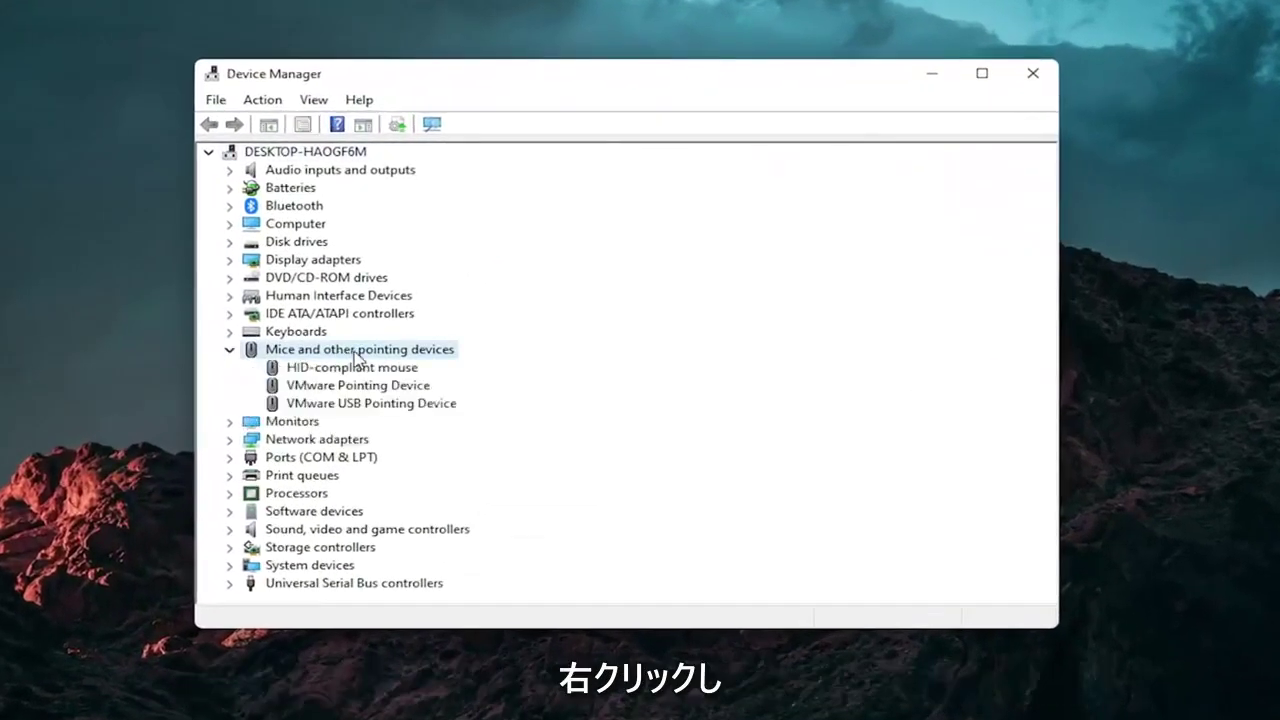
left_click(353, 368)
right_click(351, 369)
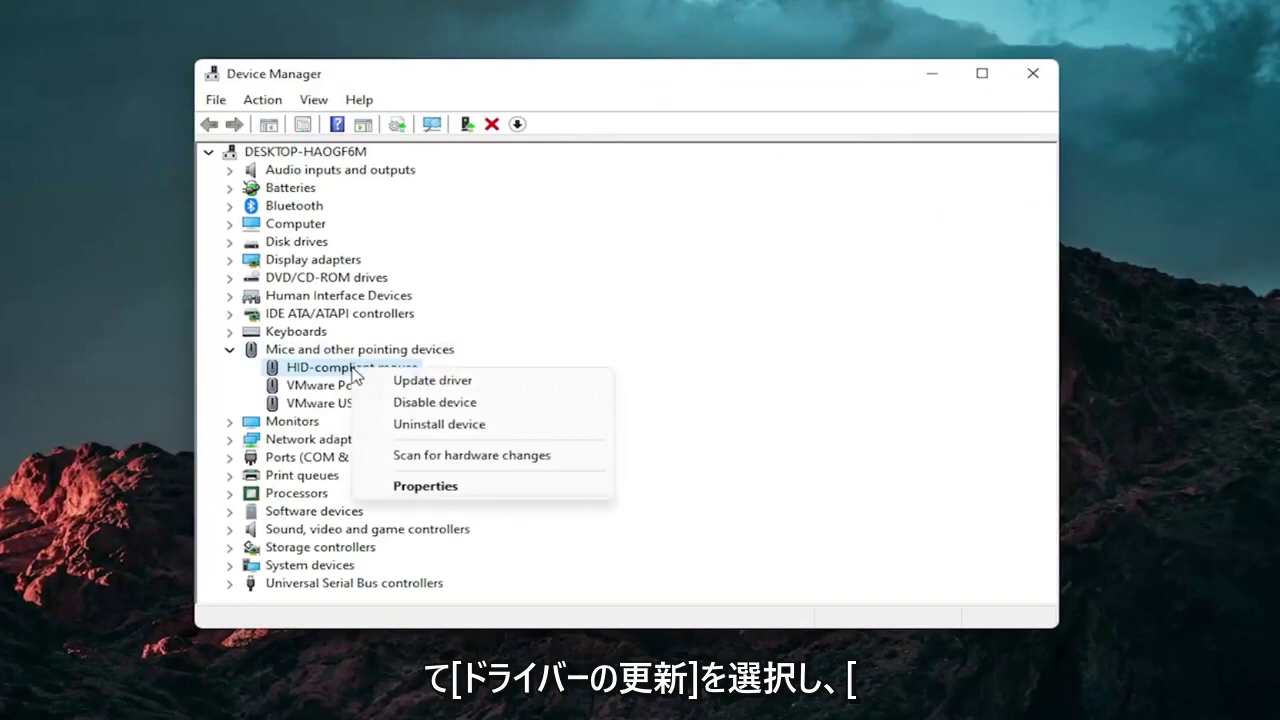
left_click(467, 390)
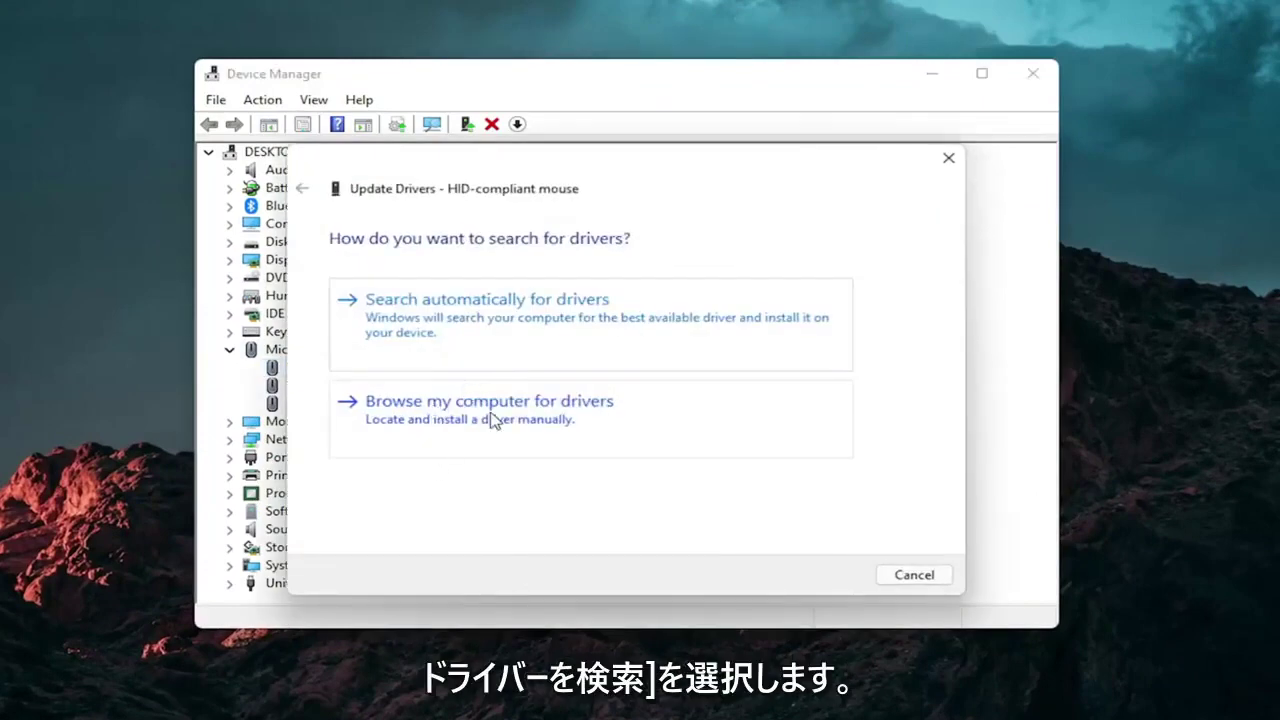
Install the HID-compliant mouse driver from the list of available drivers on the computer, and close Device Manager.
left_click(491, 418)
left_click(431, 461)
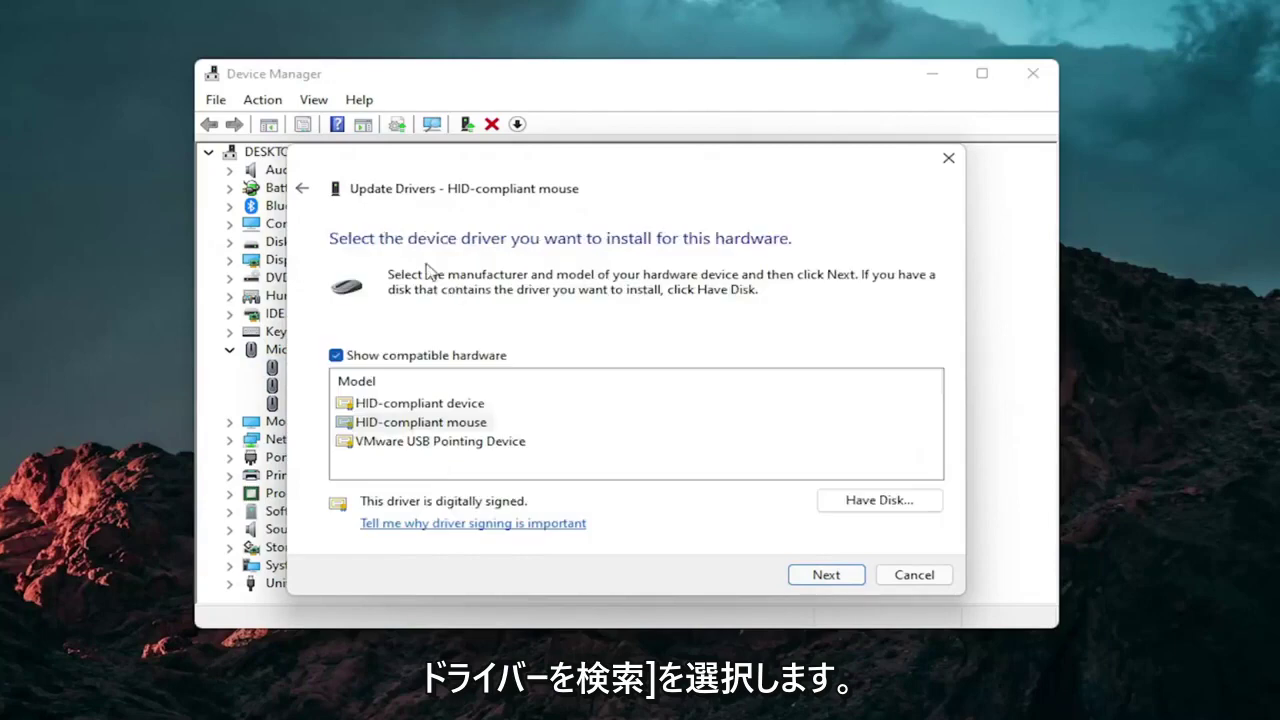
left_click(302, 188)
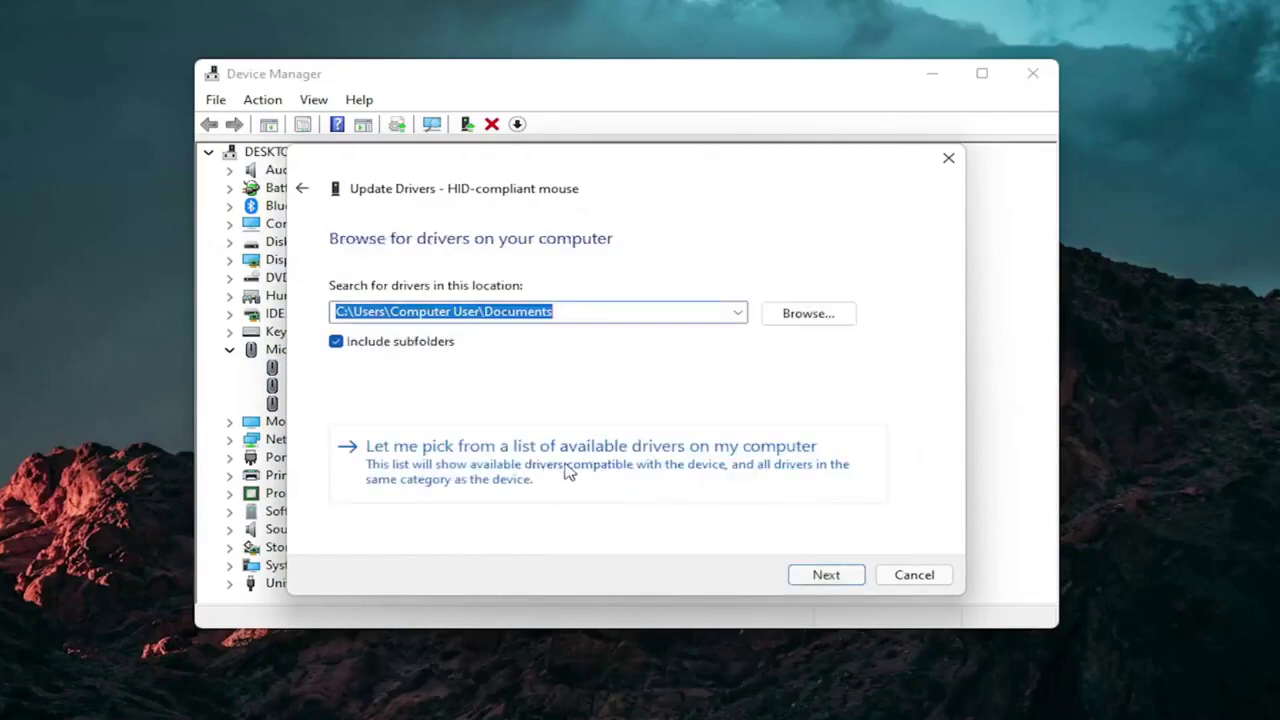
left_click(576, 464)
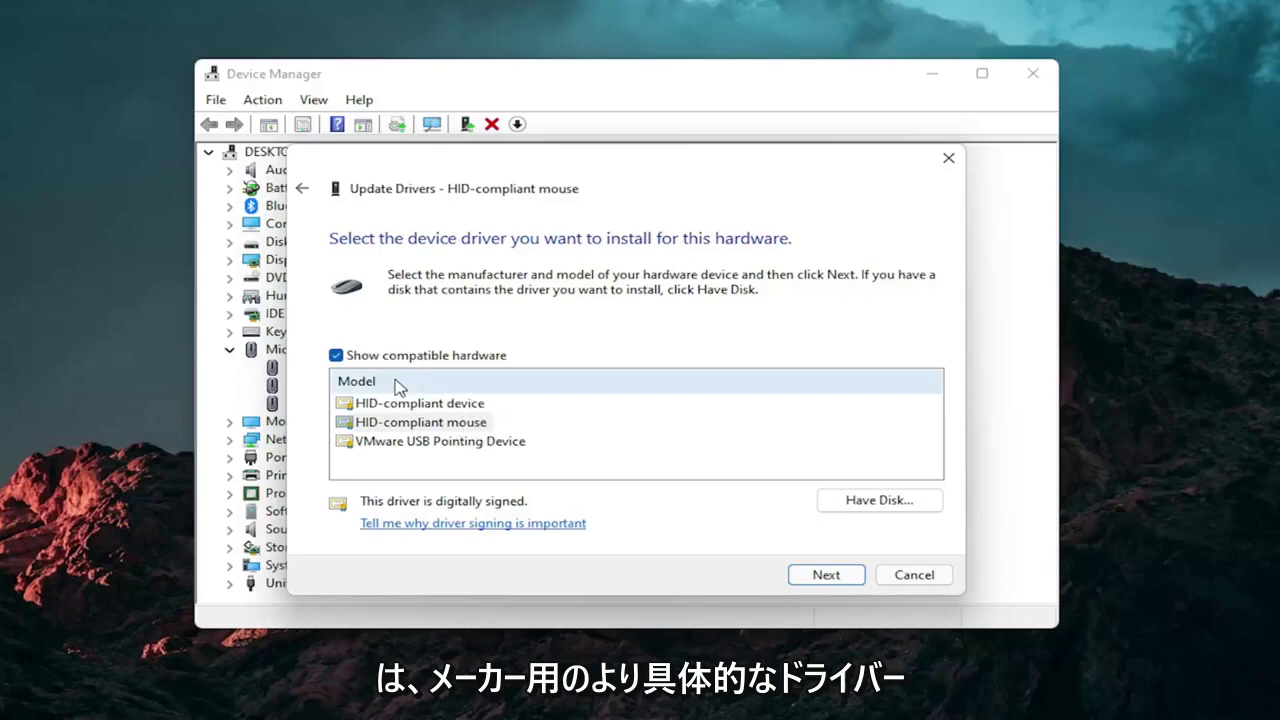
left_click(842, 578)
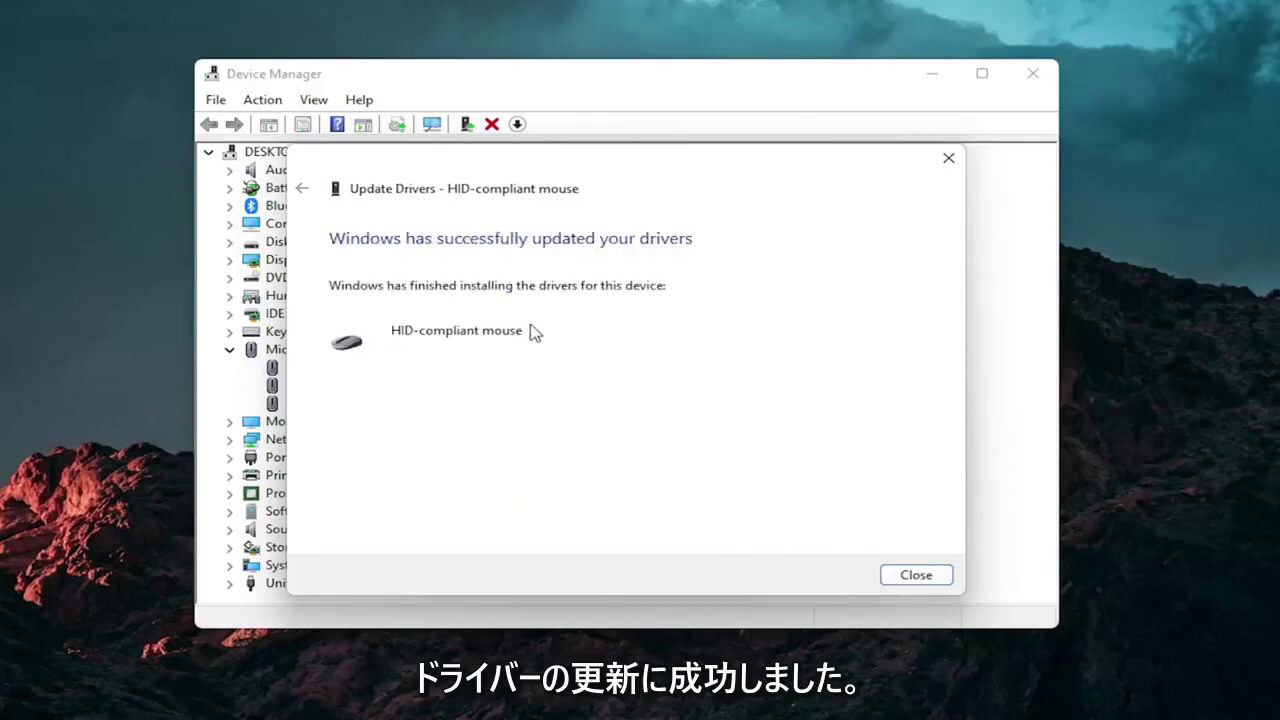
left_click(896, 574)
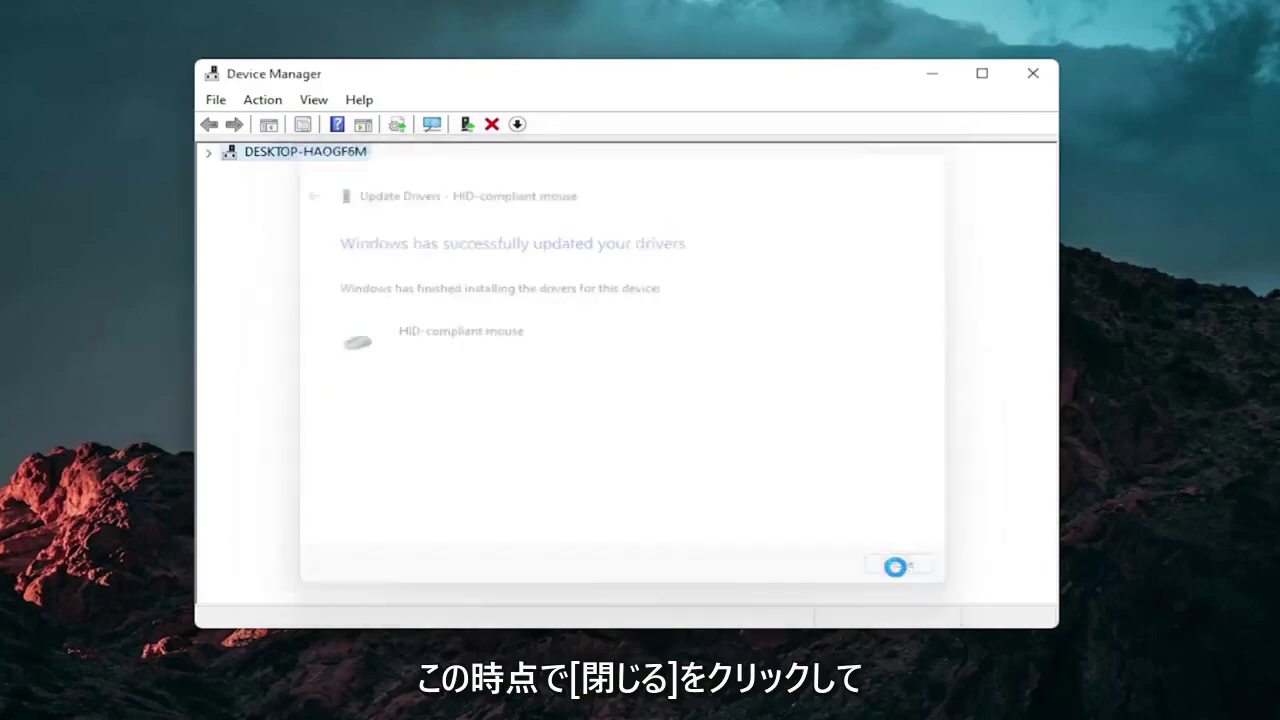
left_click(230, 349)
left_click(1032, 73)
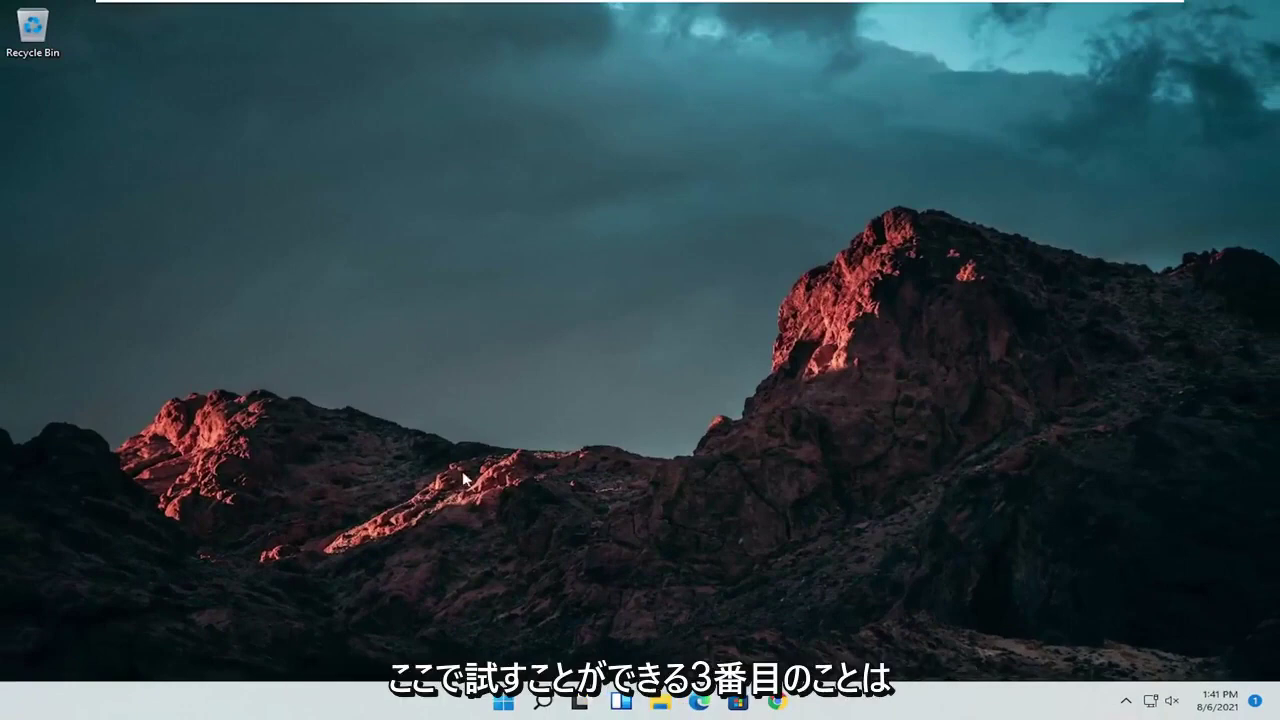
Search Windows for "troubleshoot", open Troubleshoot settings and go to the other troubleshooters.
left_click(545, 701)
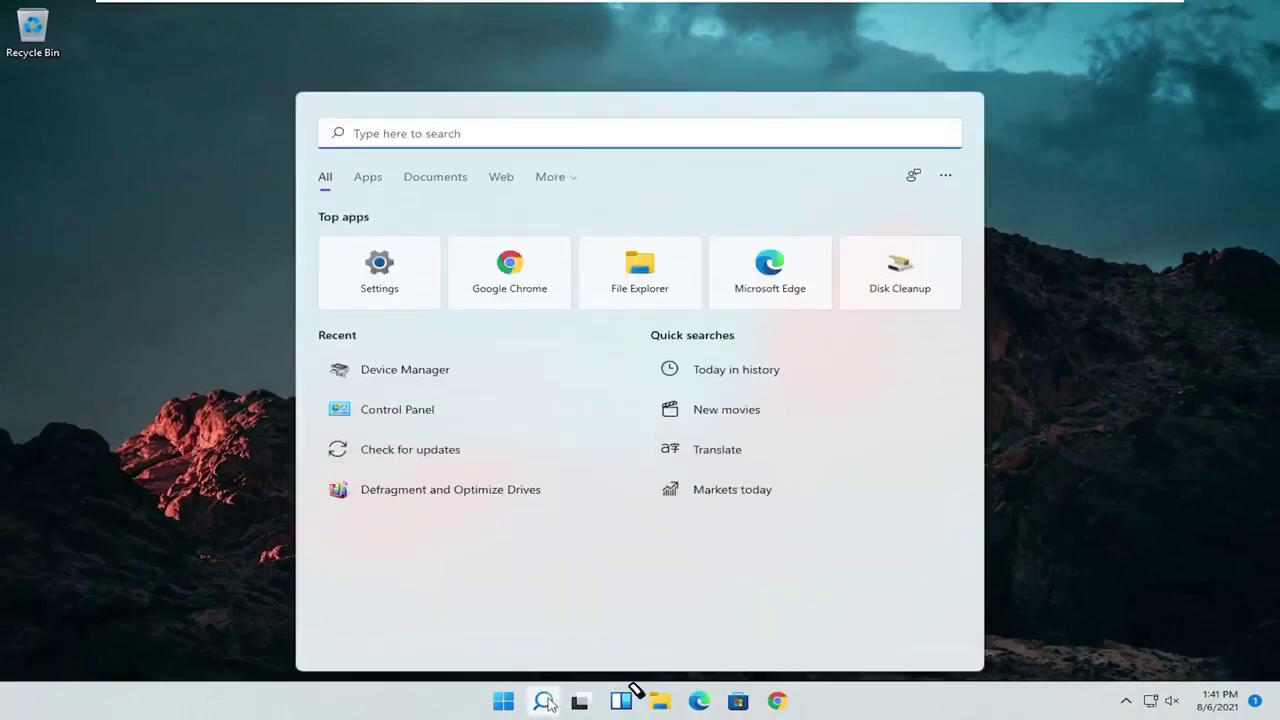
type("troubleshoot")
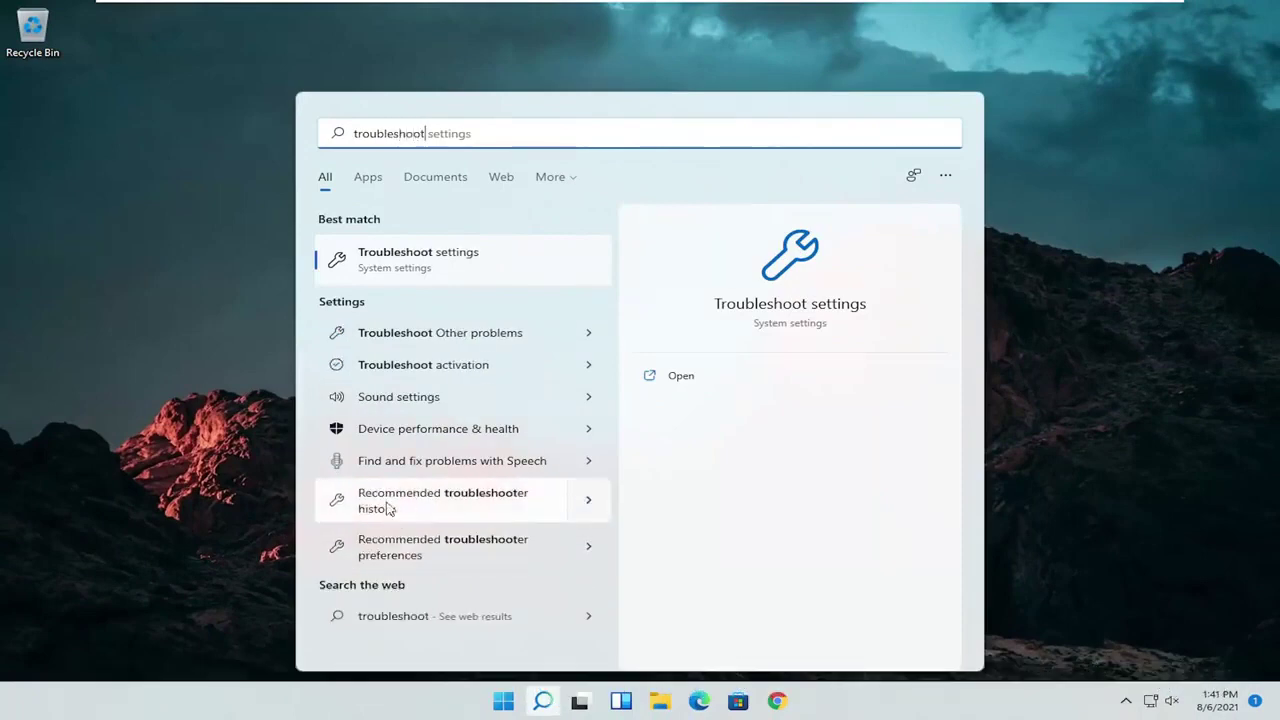
left_click(420, 264)
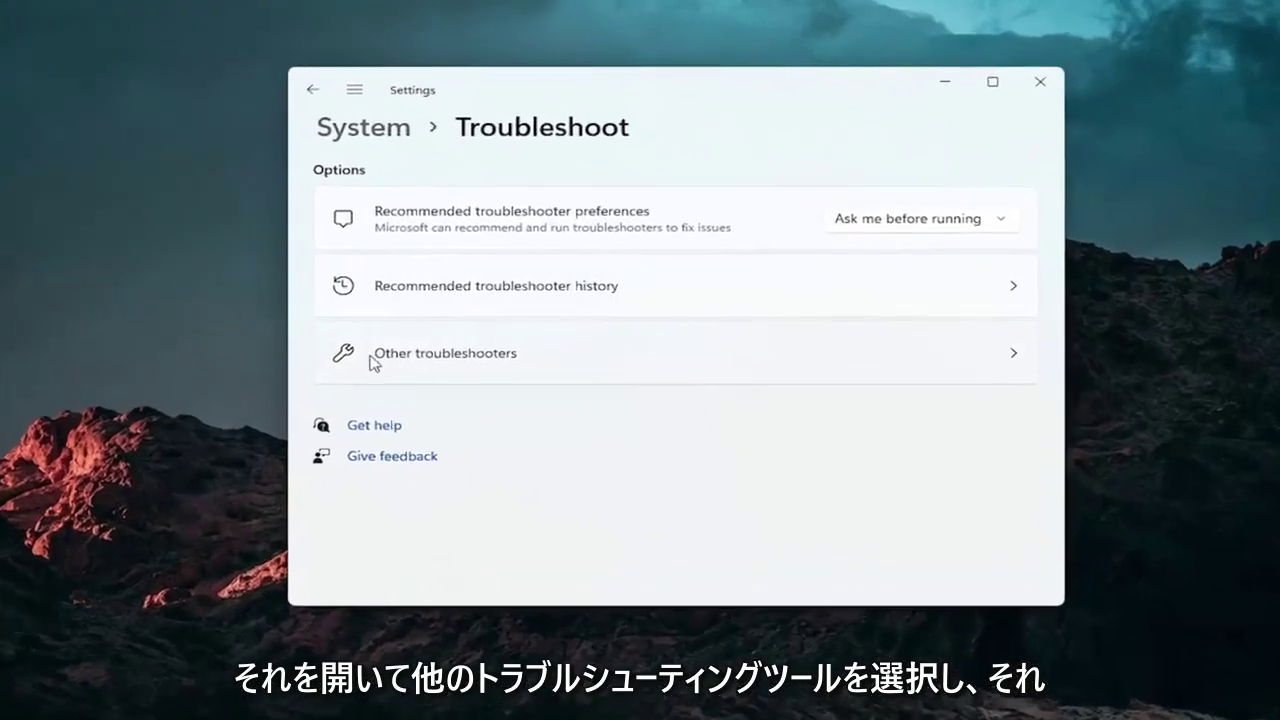
left_click(375, 362)
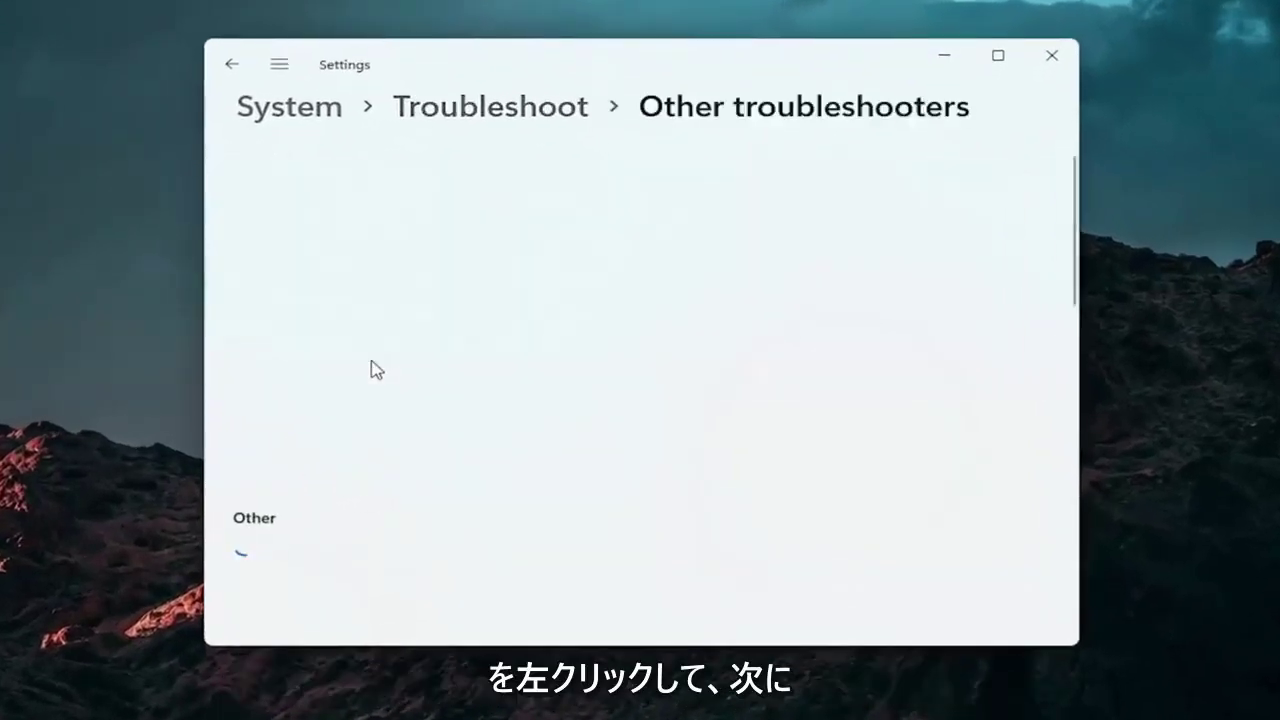
Run the Keyboard troubleshooter, and close it and the Settings window.
scroll(377, 364, "down", 5)
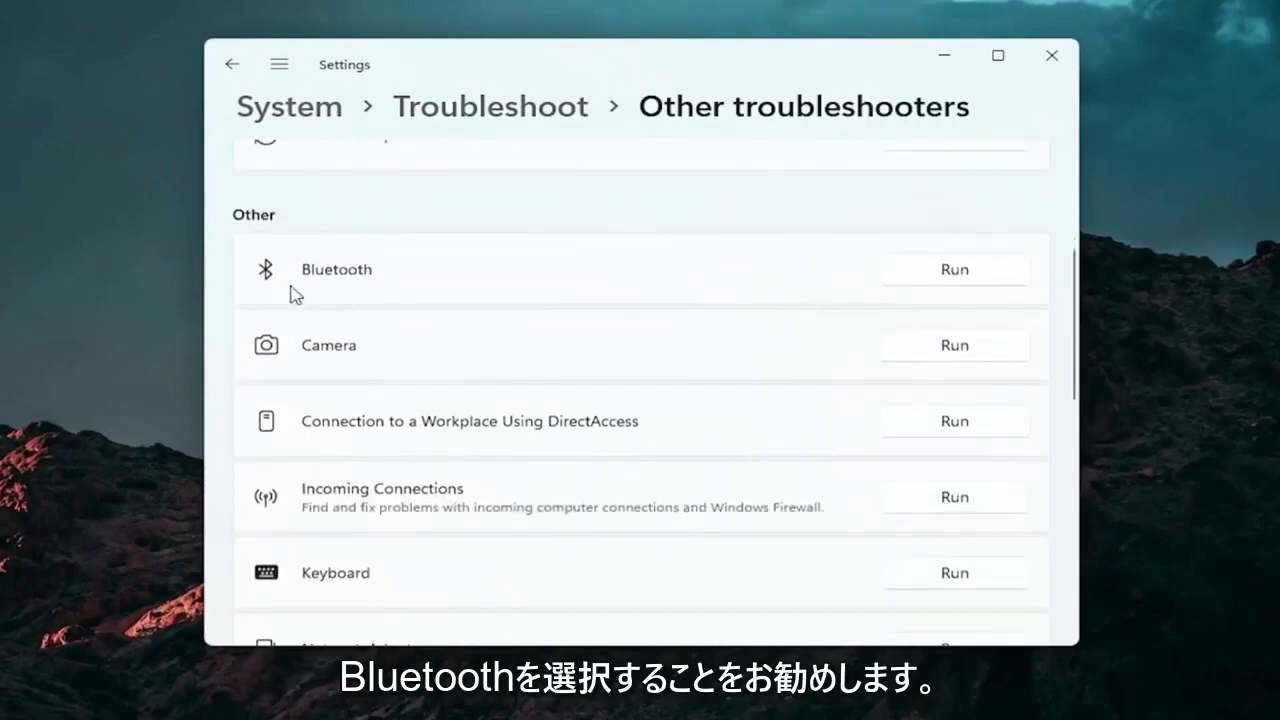
scroll(400, 400, "up", 1)
scroll(400, 400, "down", 1)
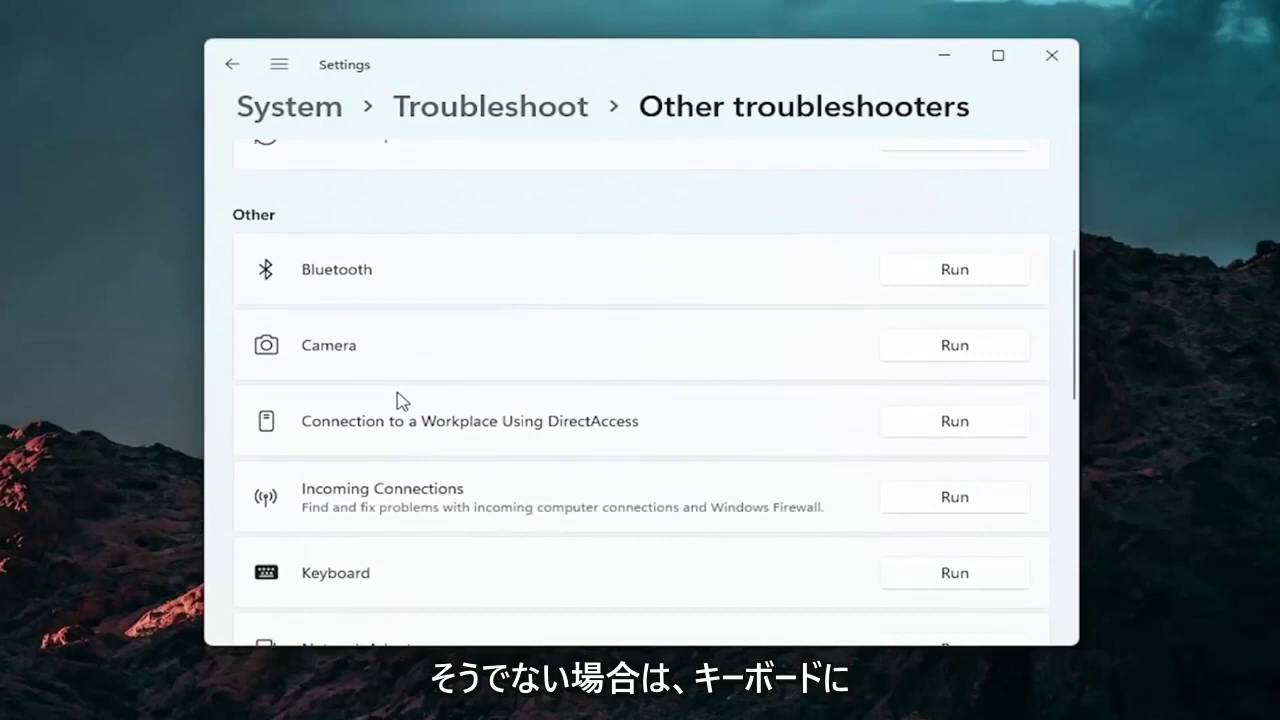
scroll(398, 401, "down", 2)
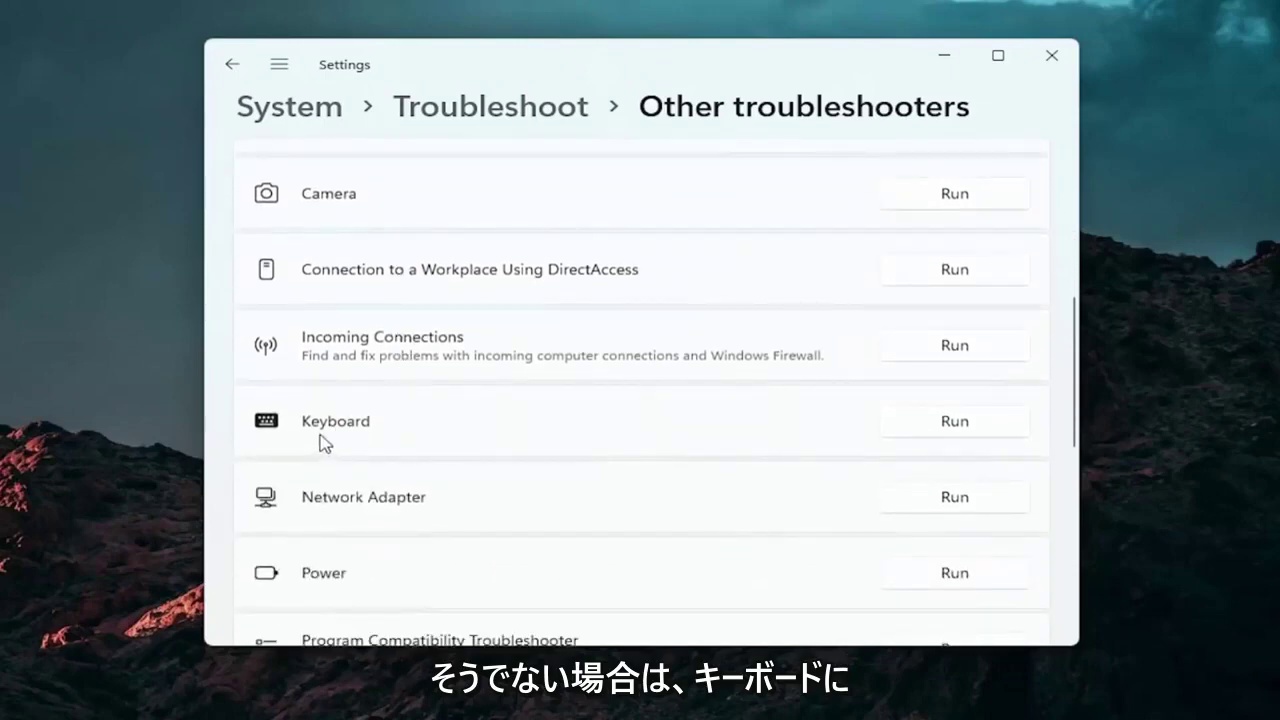
left_click(955, 420)
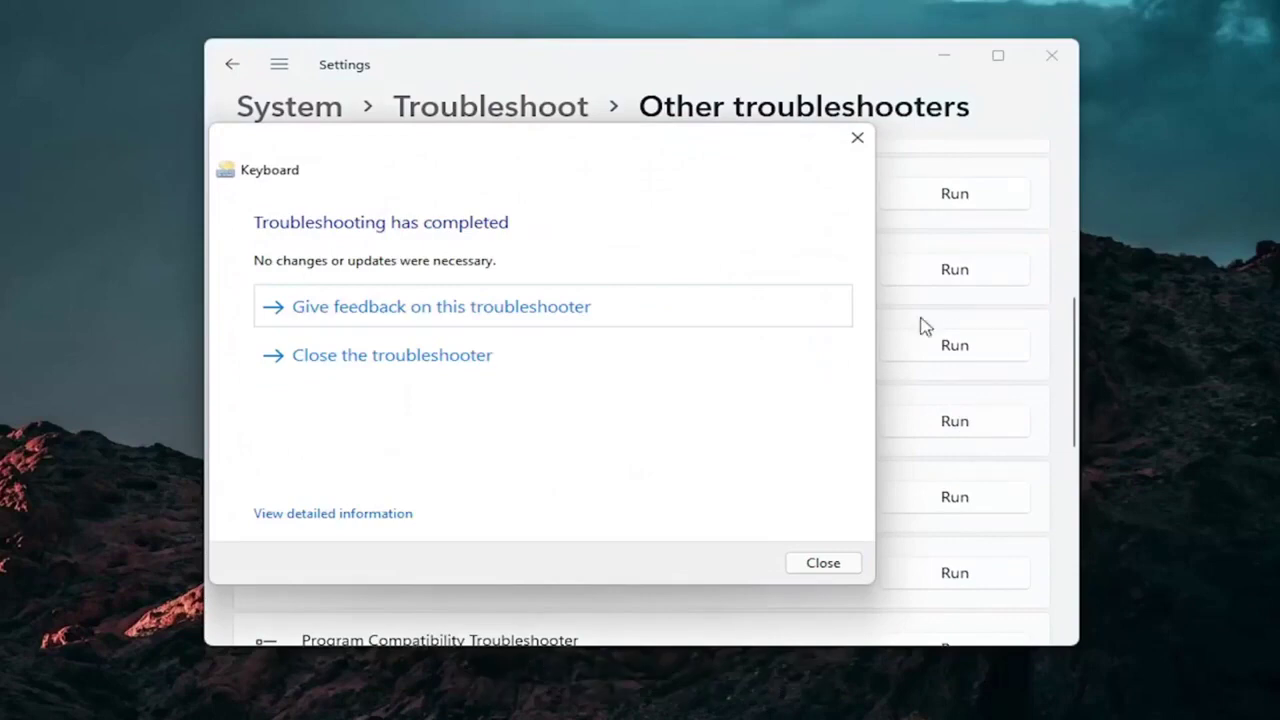
left_click(856, 145)
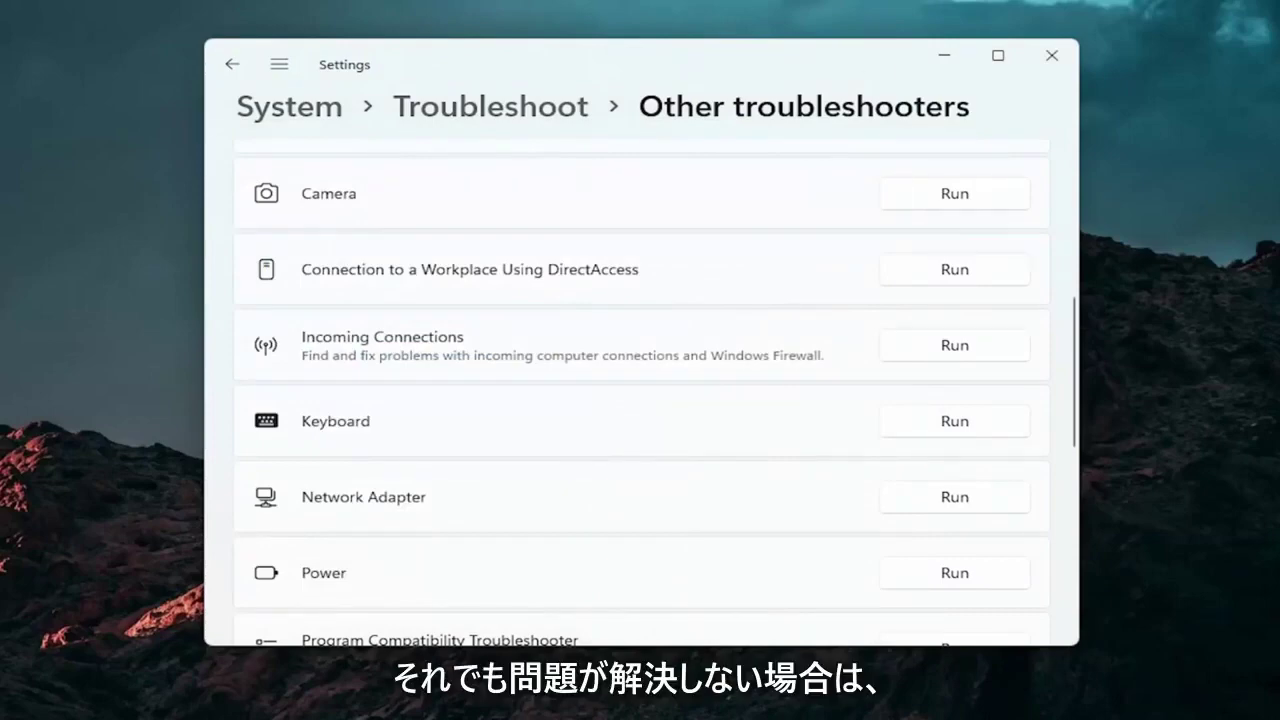
left_click(1063, 46)
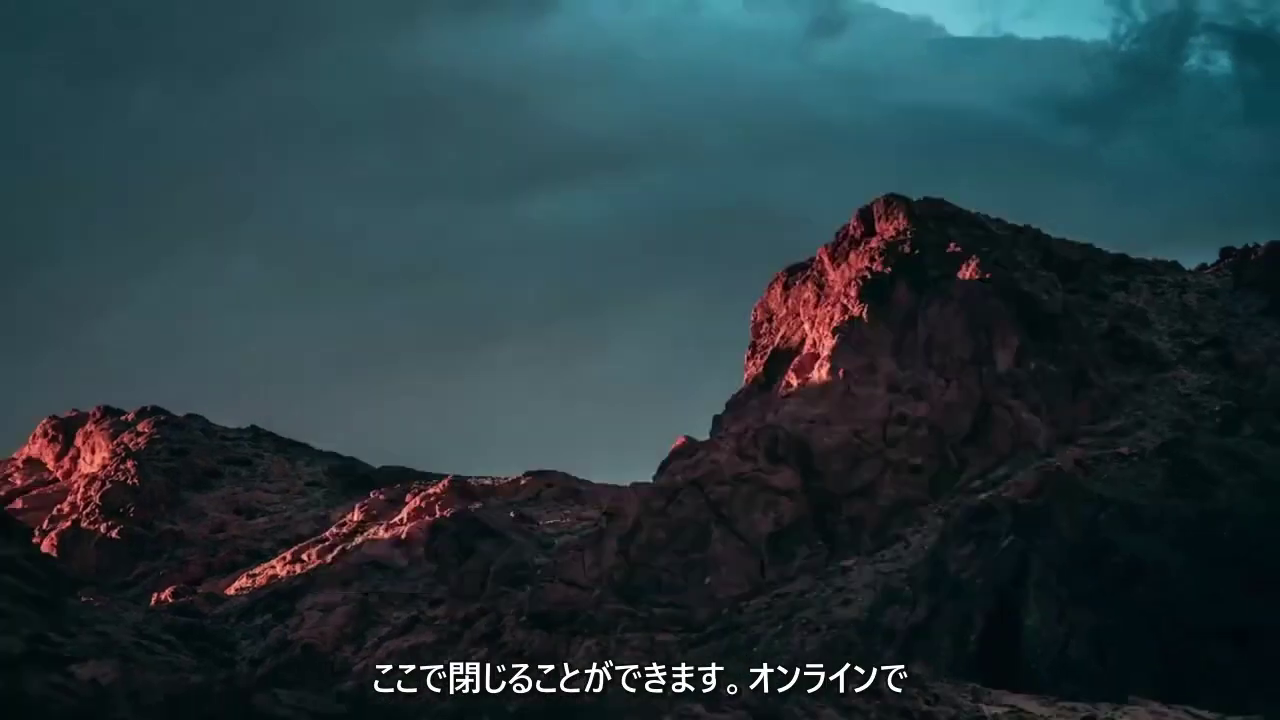
Search Windows for "cmd" and open Command Prompt as administrator, allowing it to make changes to the device.
left_click(546, 703)
left_click(575, 323)
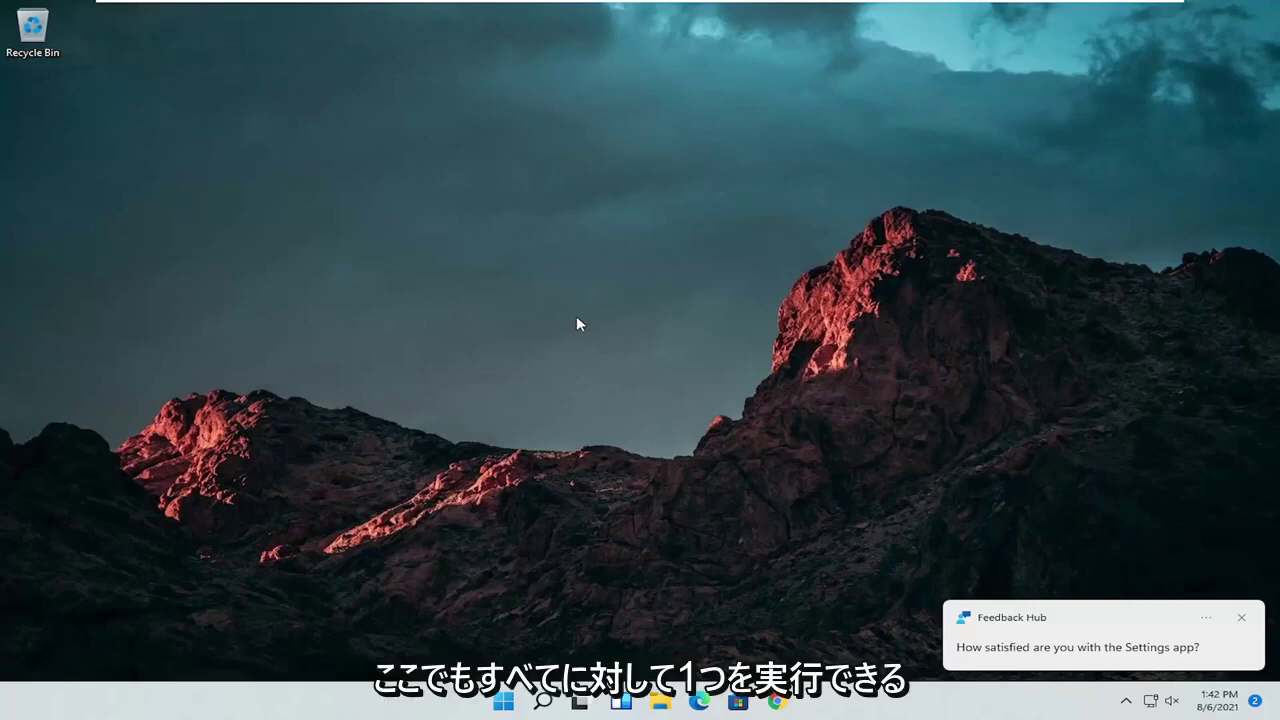
left_click(540, 706)
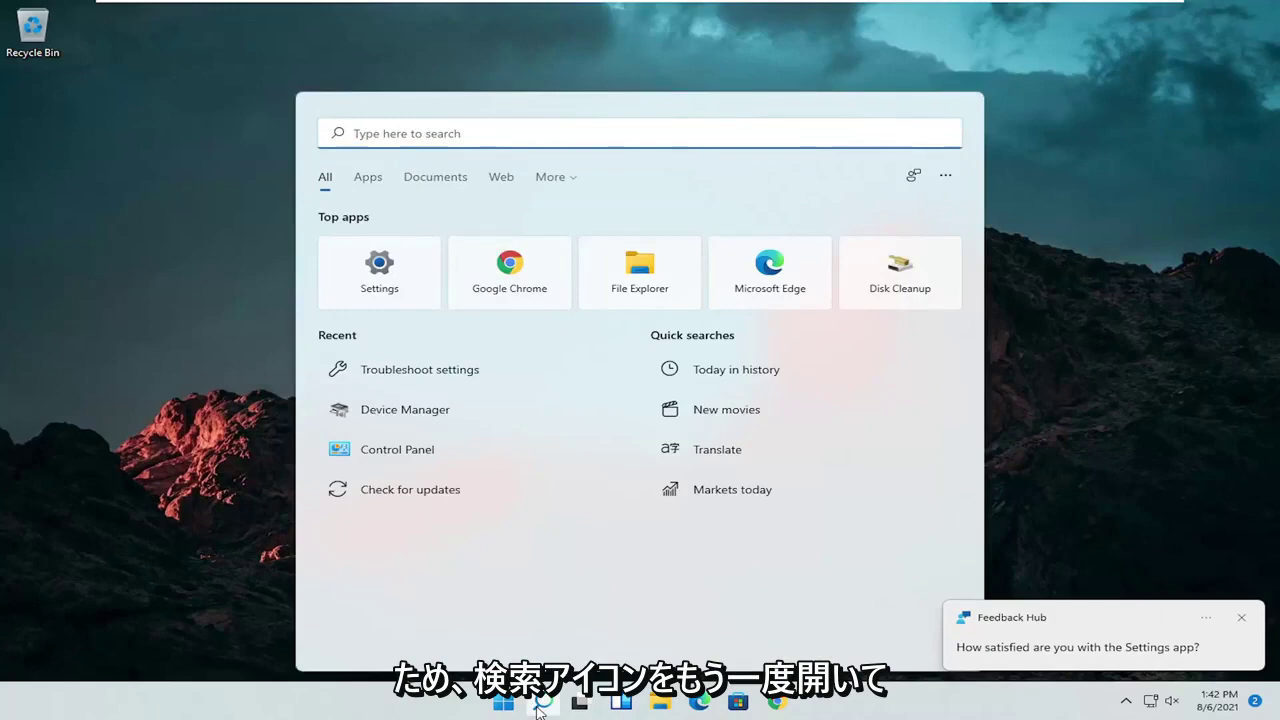
type("cmd")
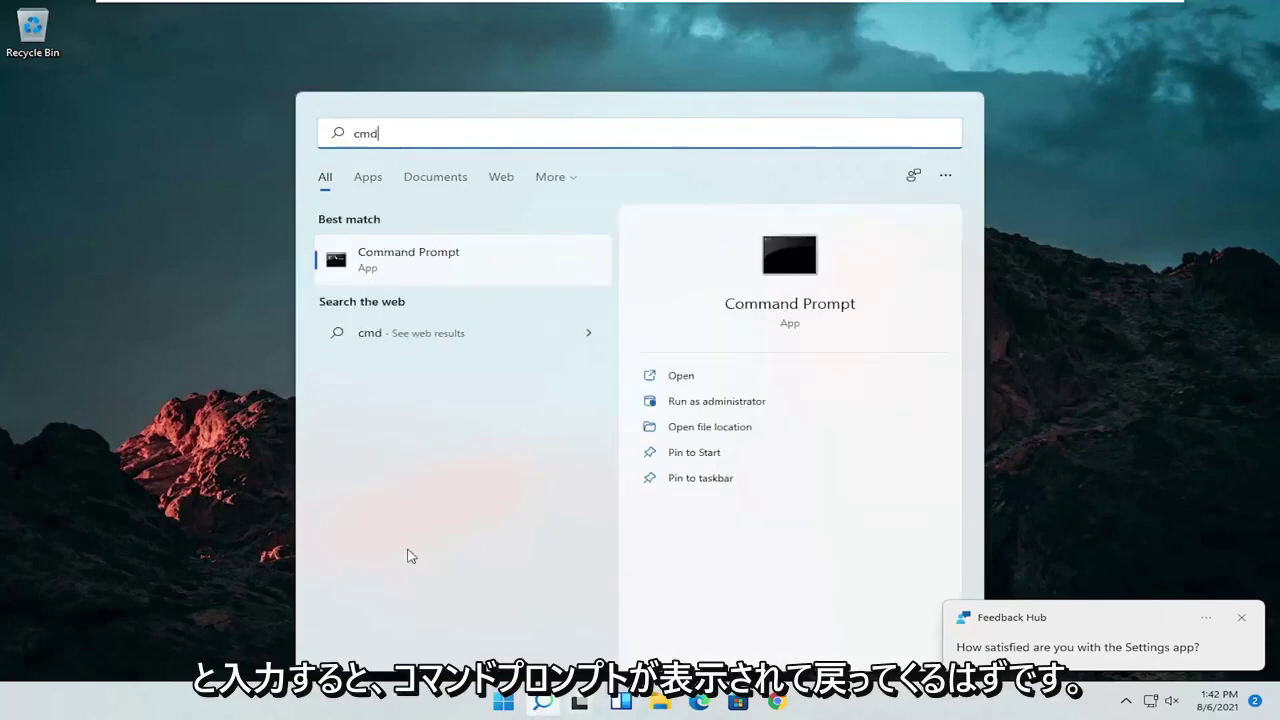
right_click(381, 259)
left_click(436, 275)
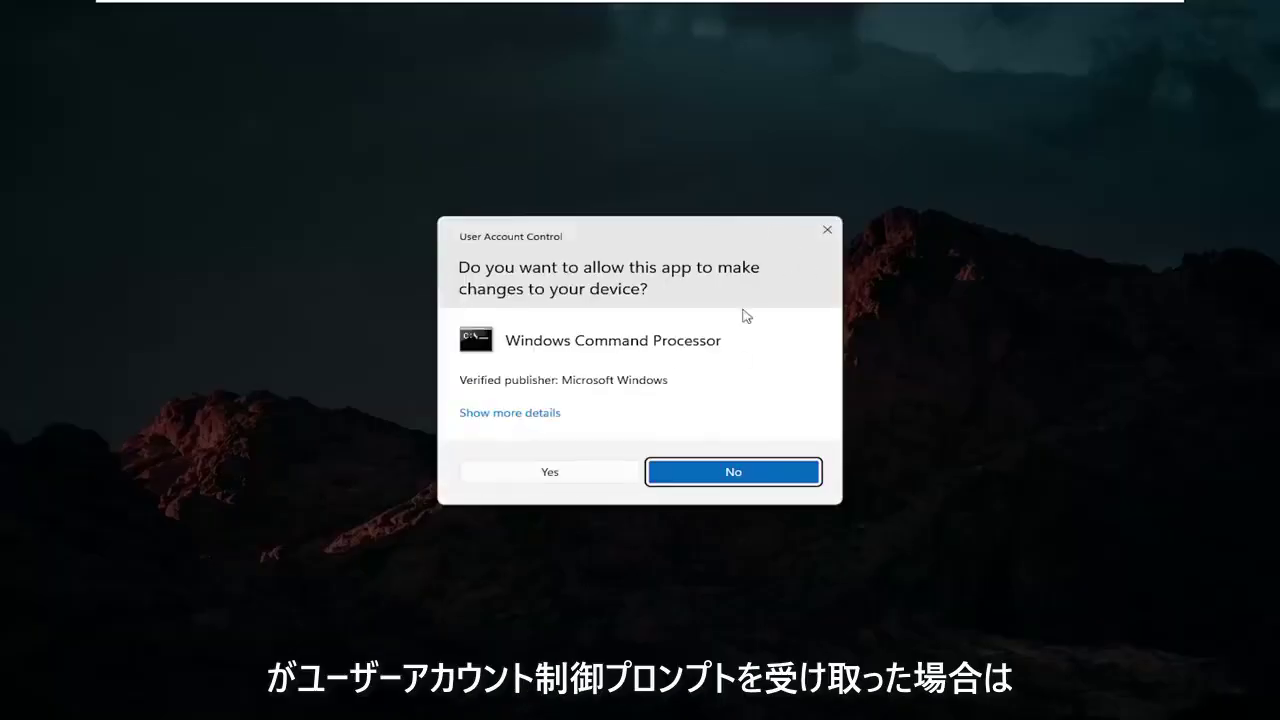
left_click(547, 474)
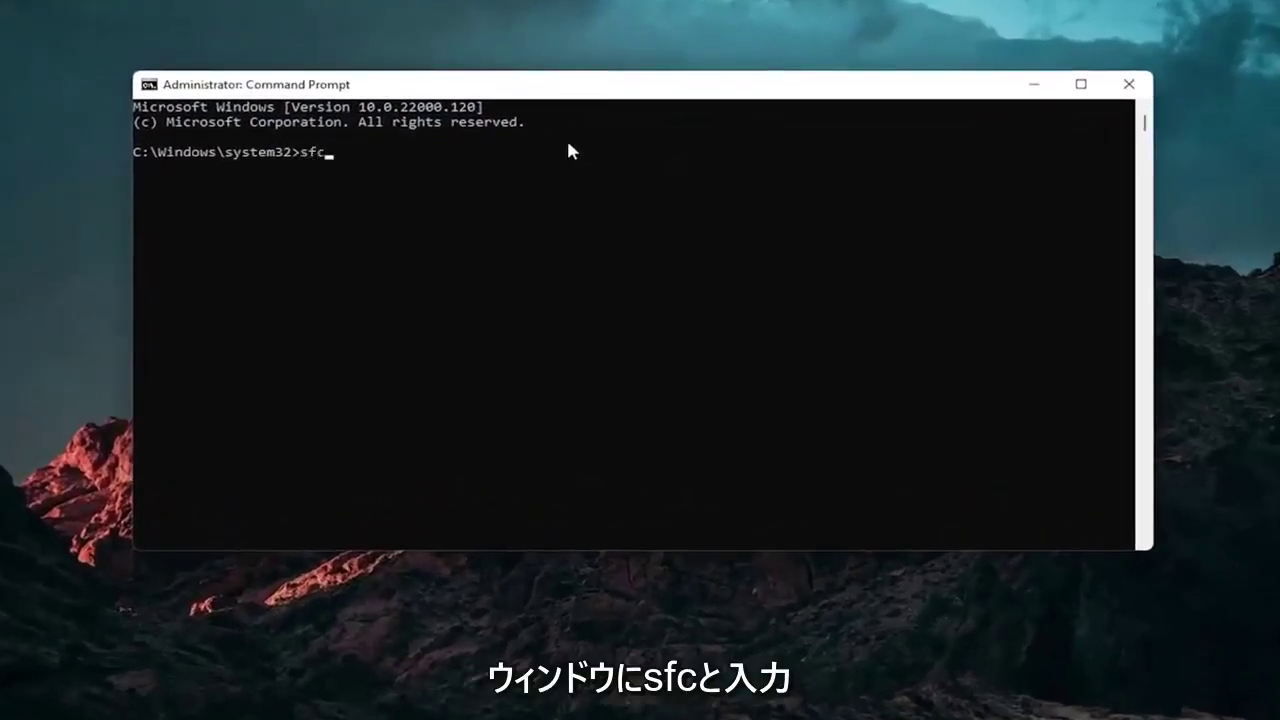
Run the system file scan with "sfc /scannow" and close Command Prompt when it finishes.
type("sfc /scannow")
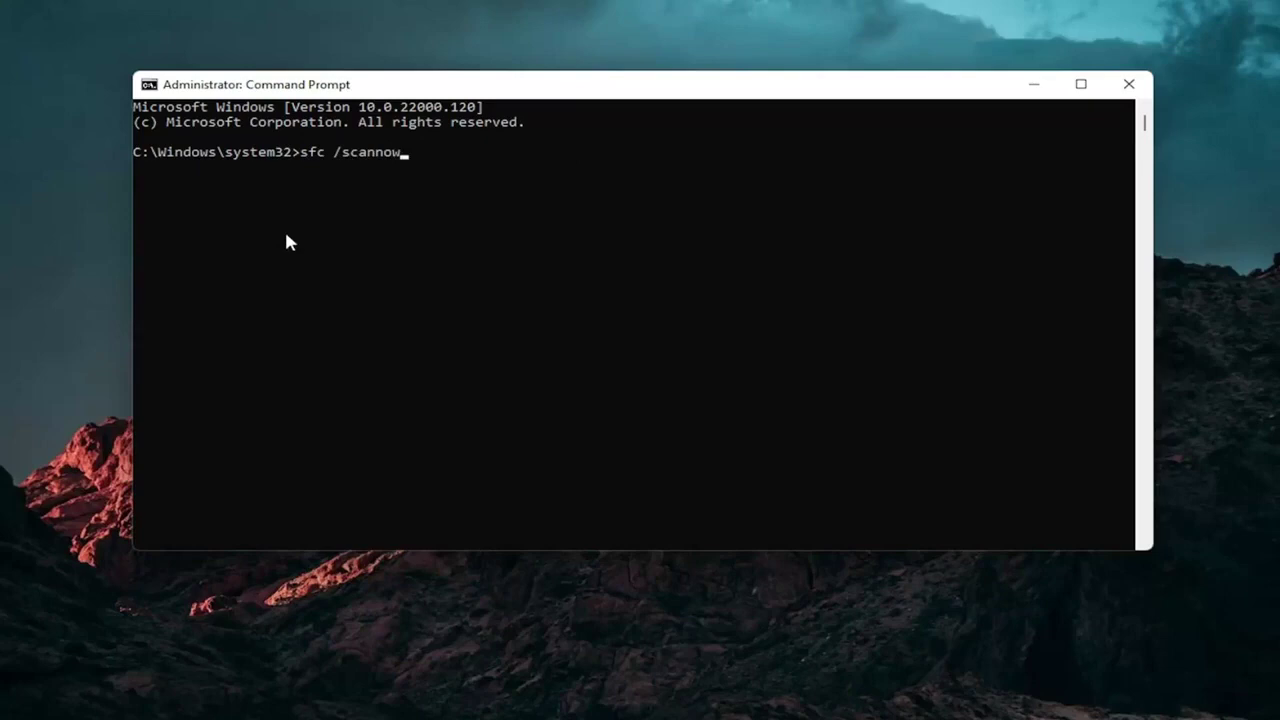
key("Return")
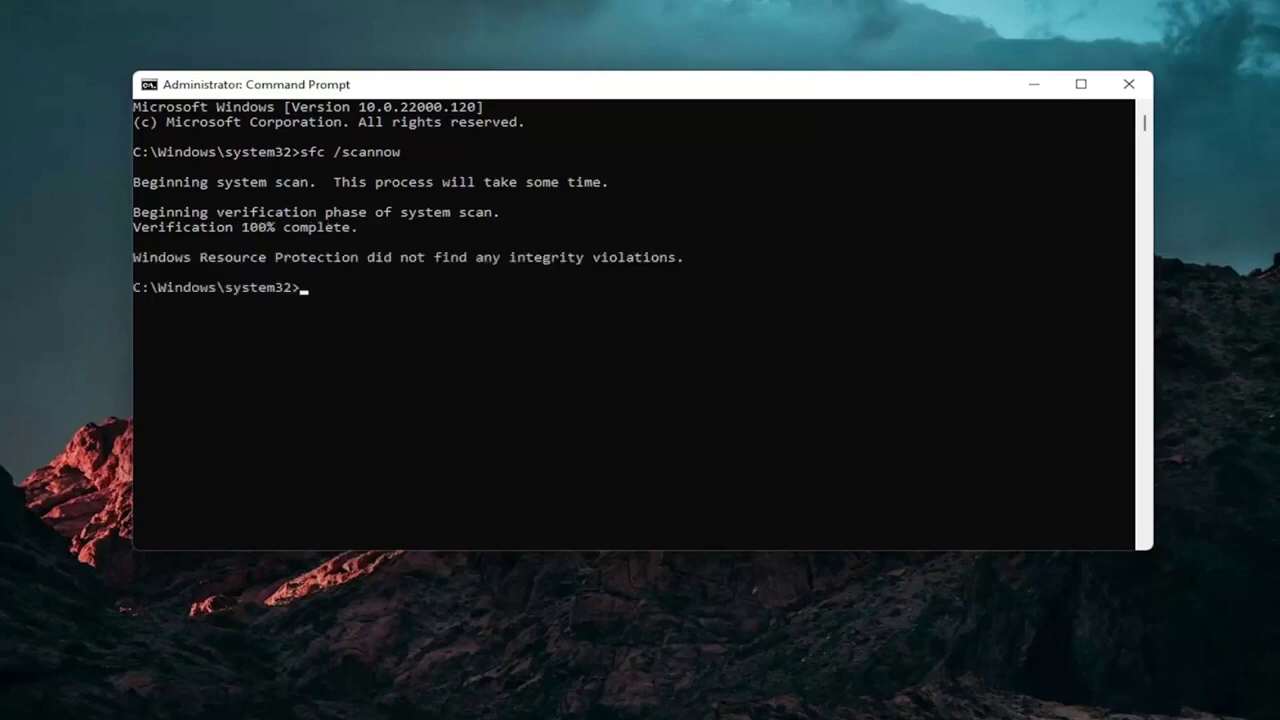
left_click(1128, 84)
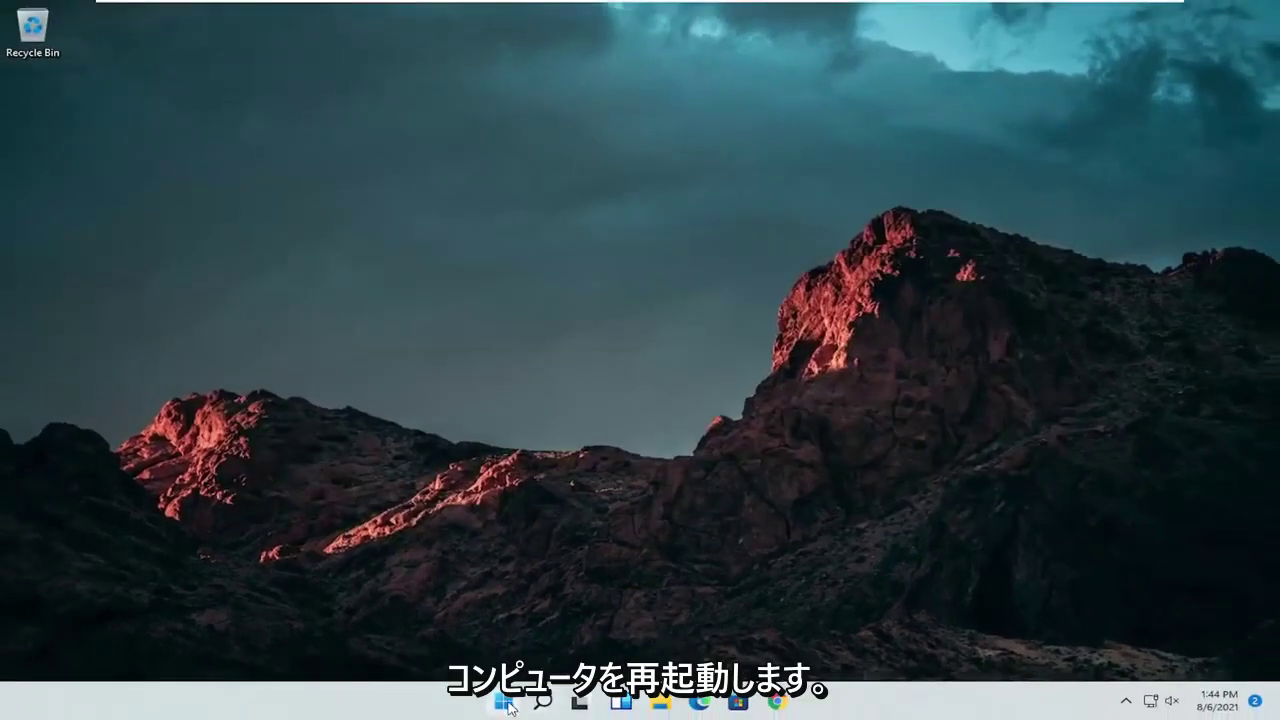